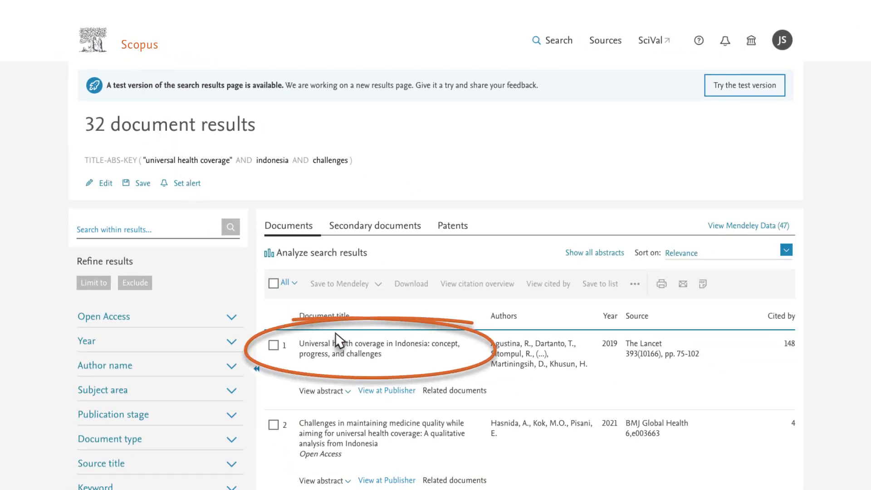
# - Open the article's full record and bring its Metrics section with yearly views and PlumX readers and mentions into view
pyautogui.click(361, 343)
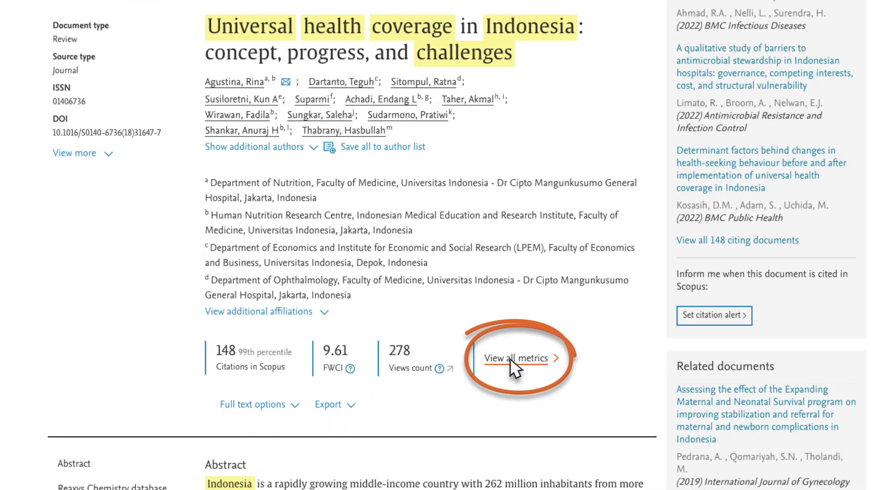
pyautogui.scroll(-3, 512, 367)
pyautogui.scroll(-3, 446, 387)
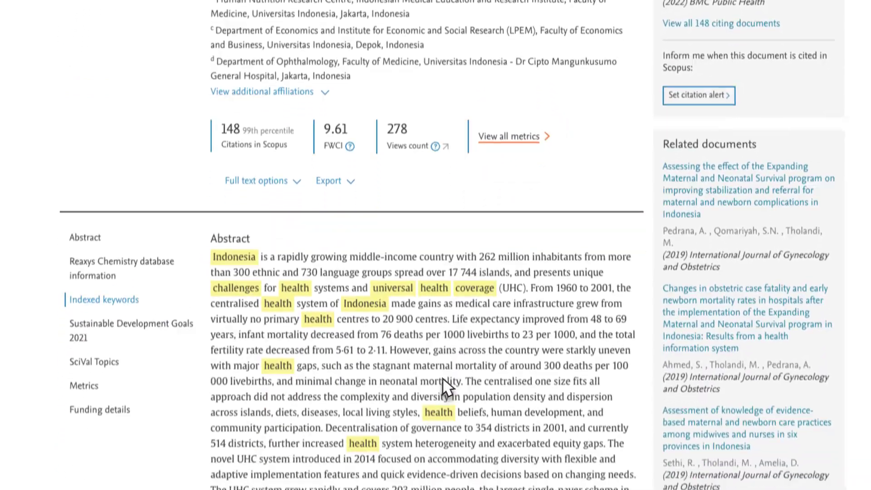
pyautogui.scroll(-3, 445, 387)
pyautogui.scroll(-3, 409, 381)
pyautogui.scroll(-3, 381, 374)
pyautogui.scroll(-3, 331, 366)
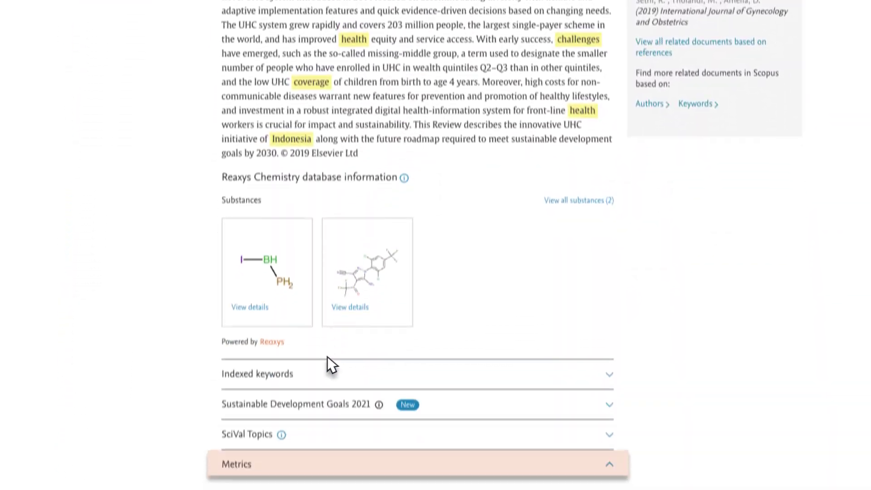
pyautogui.scroll(-3, 331, 365)
pyautogui.scroll(-3, 303, 340)
pyautogui.scroll(-3, 286, 320)
pyautogui.scroll(-3, 272, 309)
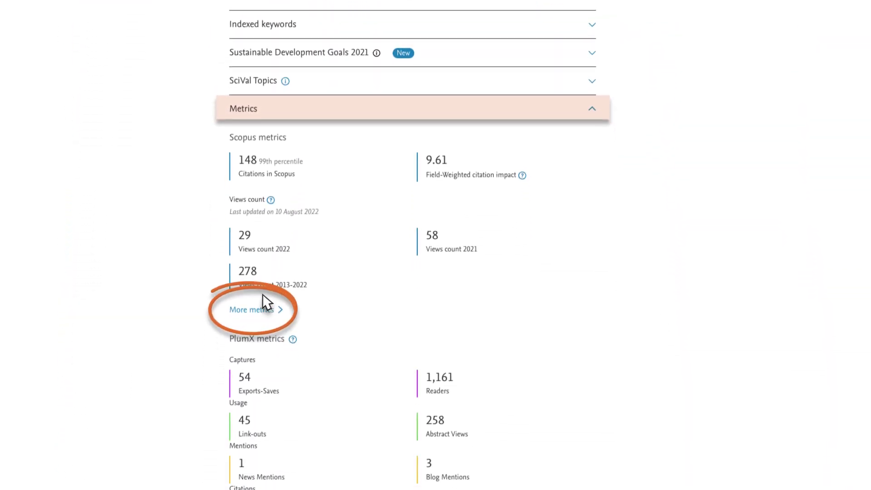
pyautogui.scroll(-1, 265, 302)
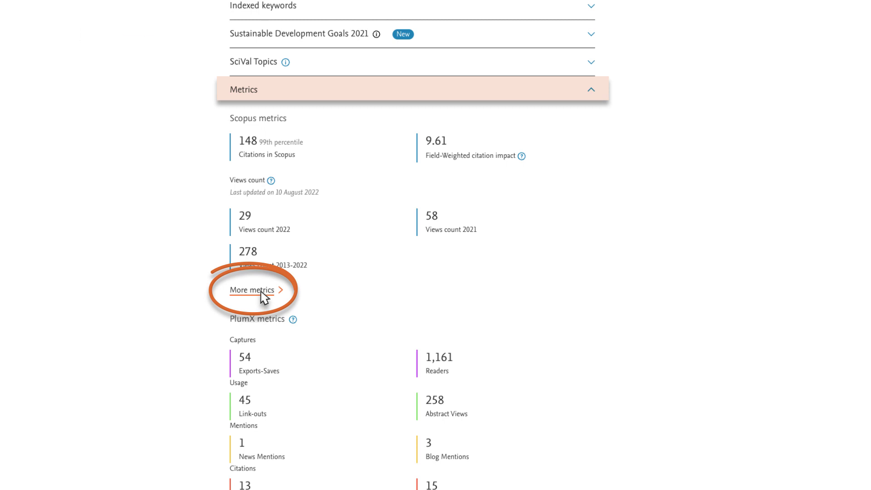
# - Open More metrics to show 148 citations (2018–2022), 99th percentile benchmarking and FWCI 9.79
pyautogui.click(263, 298)
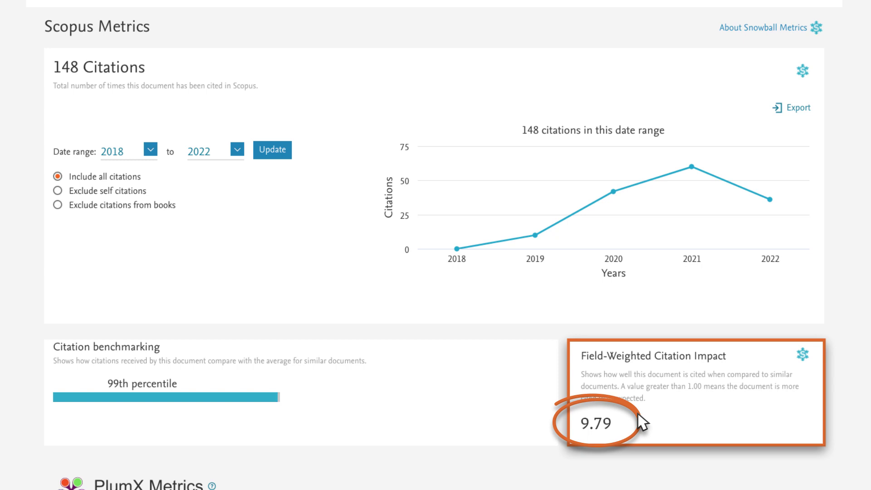
pyautogui.scroll(-4, 640, 421)
pyautogui.scroll(-4, 476, 341)
pyautogui.scroll(-3, 442, 286)
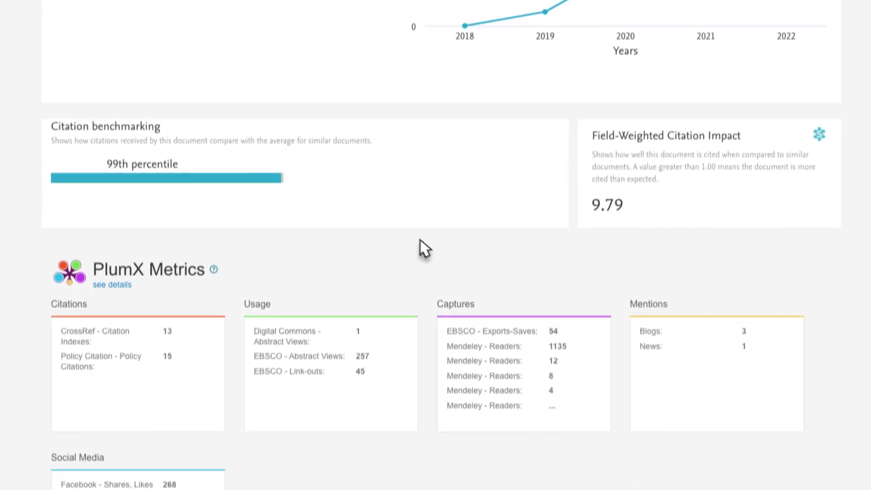
pyautogui.scroll(-3, 409, 239)
pyautogui.scroll(-3, 306, 136)
pyautogui.scroll(-2, 225, 82)
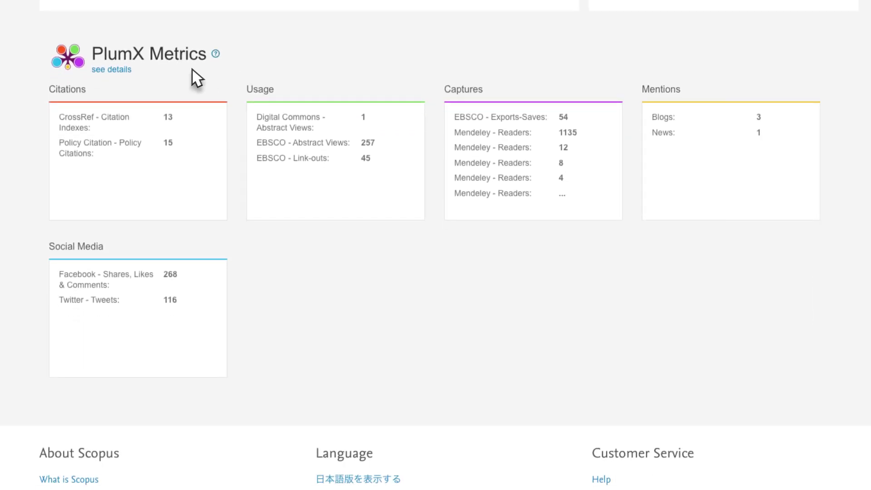